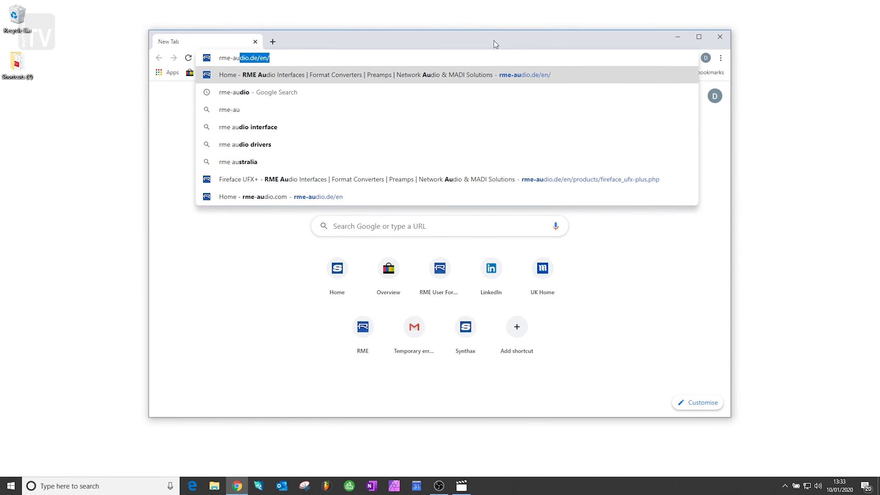
# - Load the suggested rme-audio.de/en/ address in Chrome
pyautogui.press('Return')
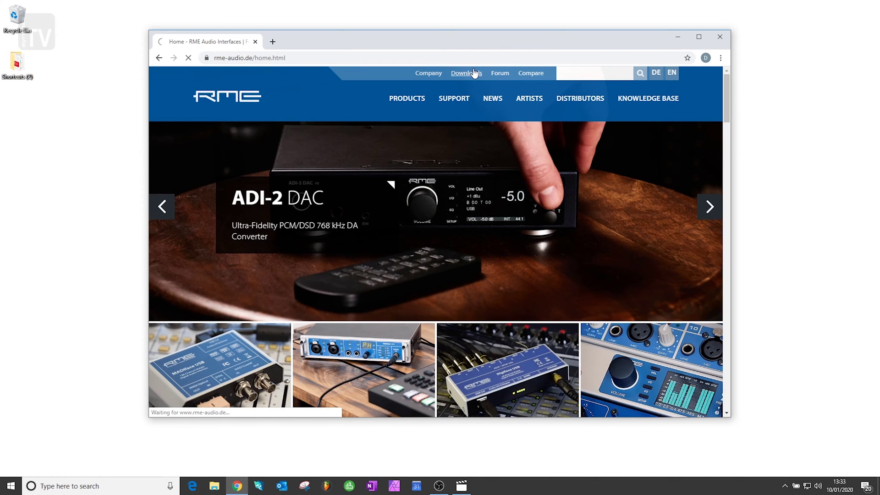
# - Scroll down the Downloads page to the Mac/Windows tiles and interface tabs
pyautogui.scroll(-3, 504, 138)
pyautogui.scroll(-4, 506, 142)
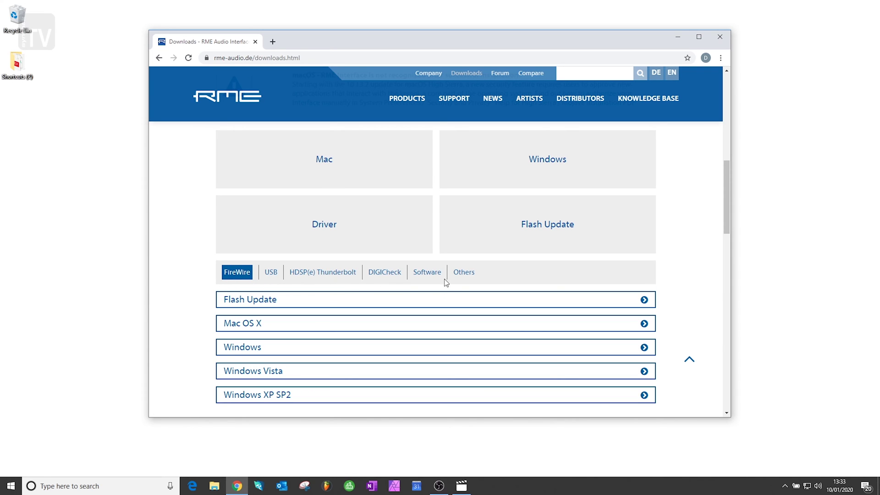
# - Filter the downloads to Windows and USB, and expand the Windows row
pyautogui.click(550, 147)
pyautogui.click(271, 277)
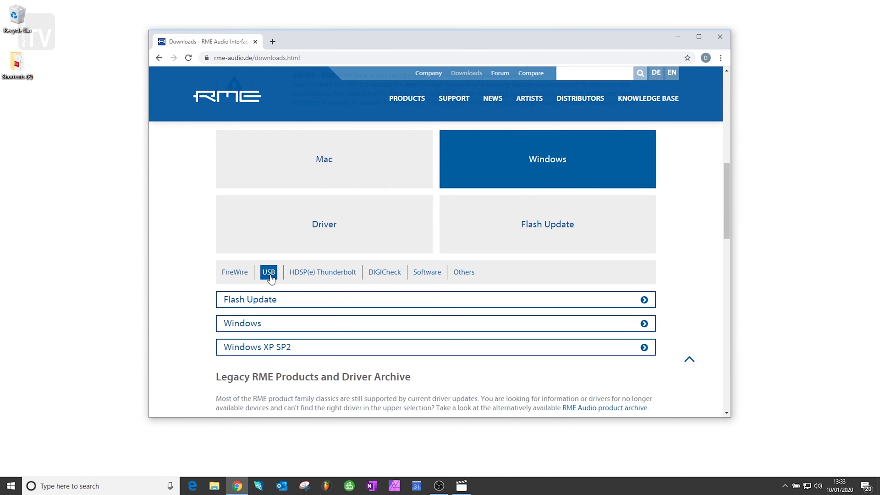
pyautogui.click(254, 324)
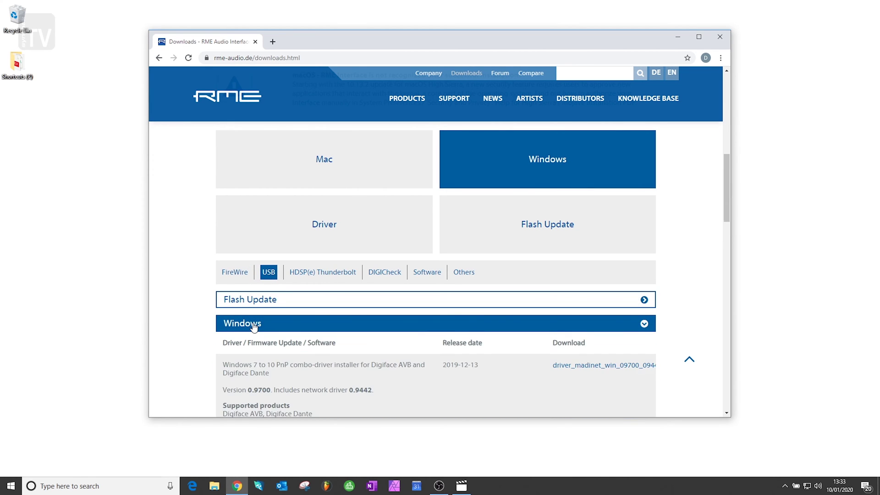
# - Download driver_usb_win_1168.zip after confirming Babyface Pro FS is a supported product
pyautogui.scroll(-3, 195, 312)
pyautogui.scroll(-2, 195, 312)
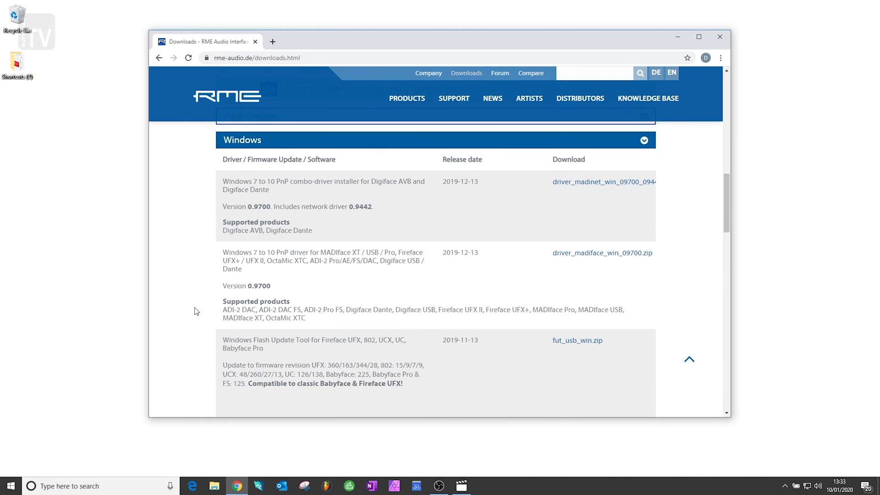
pyautogui.scroll(-2, 197, 308)
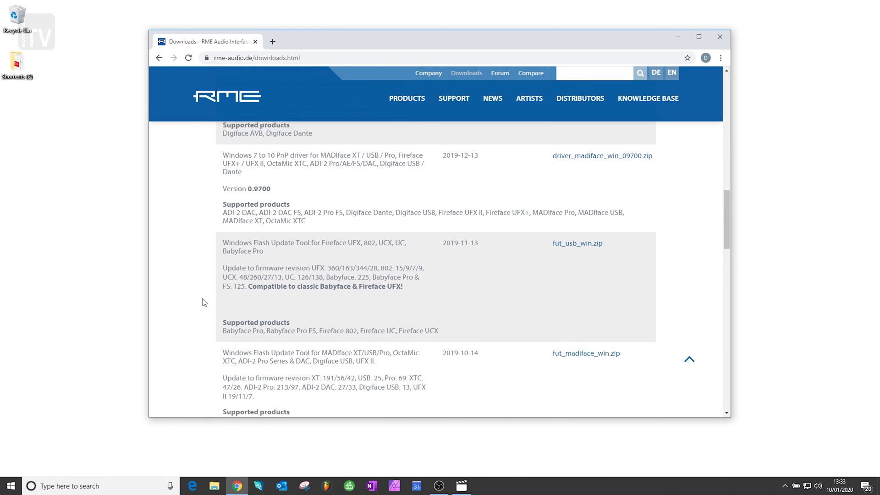
pyautogui.scroll(-2, 204, 303)
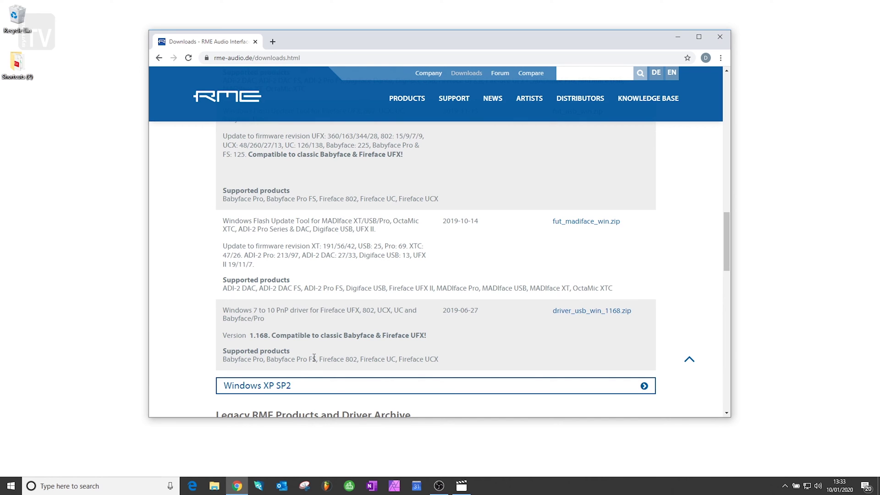
pyautogui.moveTo(316, 358); pyautogui.dragTo(268, 363)
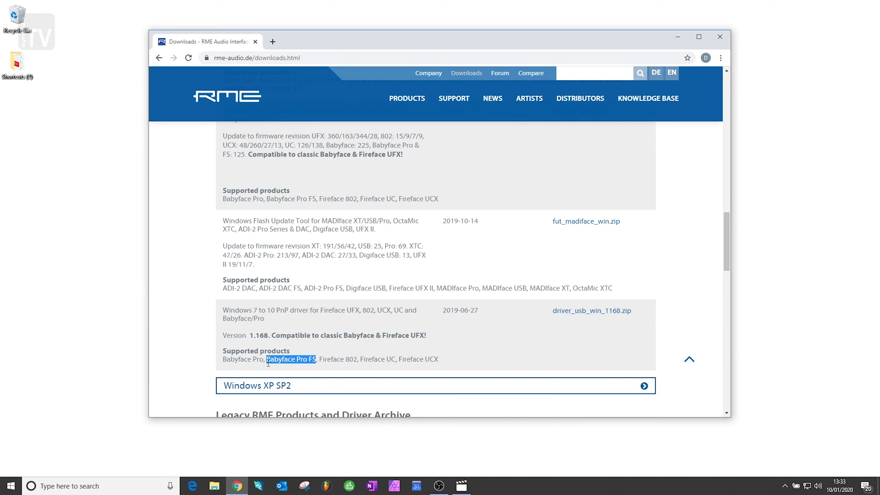
pyautogui.click(596, 312)
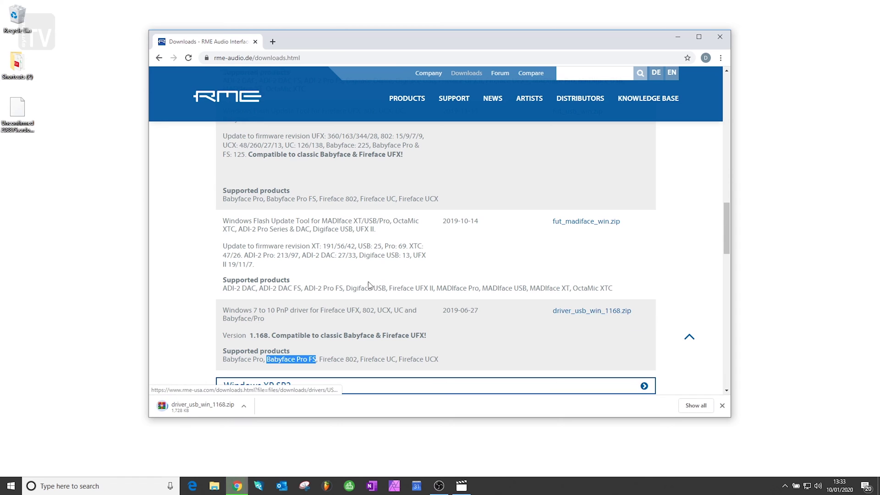
pyautogui.scroll(2, 357, 269)
pyautogui.scroll(2, 357, 269)
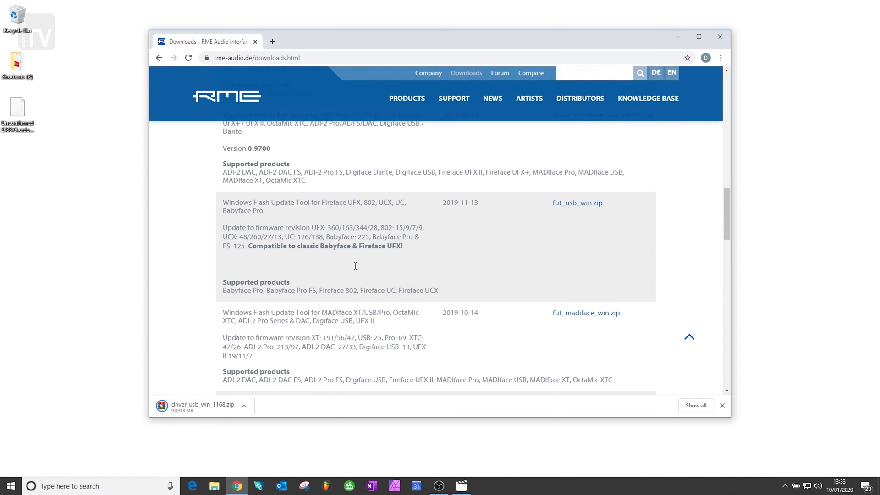
pyautogui.scroll(2, 360, 262)
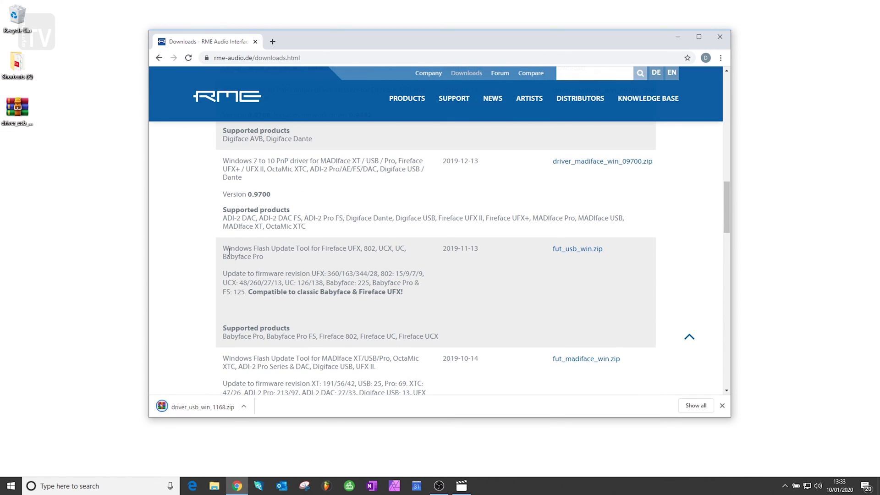
# - Download fut_usb_win.zip from the Windows Flash Update Tool row, then close Chrome
pyautogui.moveTo(224, 249); pyautogui.dragTo(312, 251)
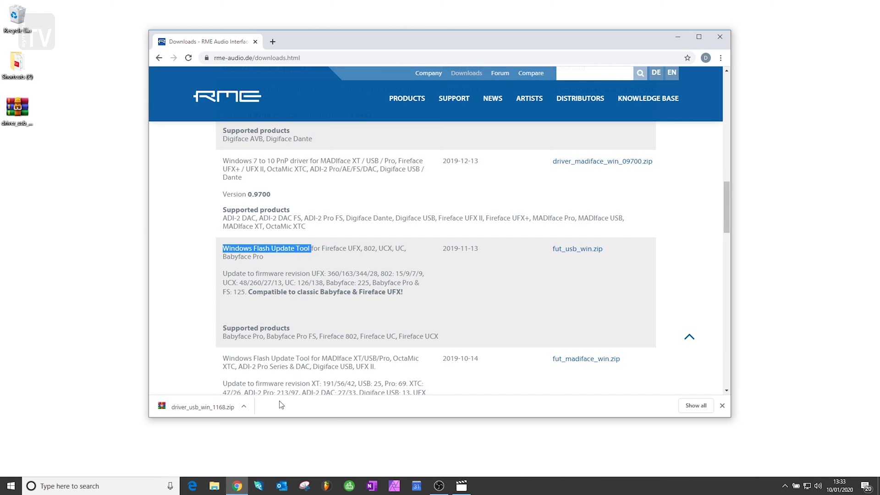
pyautogui.moveTo(266, 336); pyautogui.dragTo(317, 336)
pyautogui.click(577, 249)
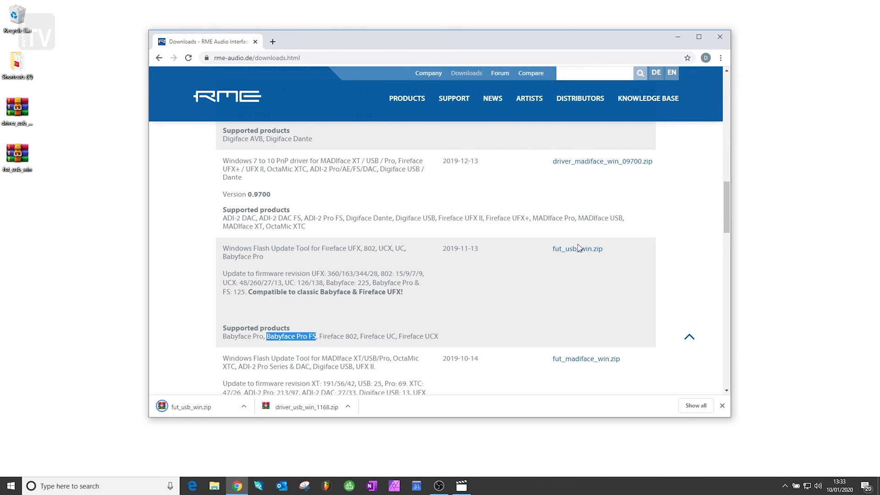
pyautogui.click(555, 298)
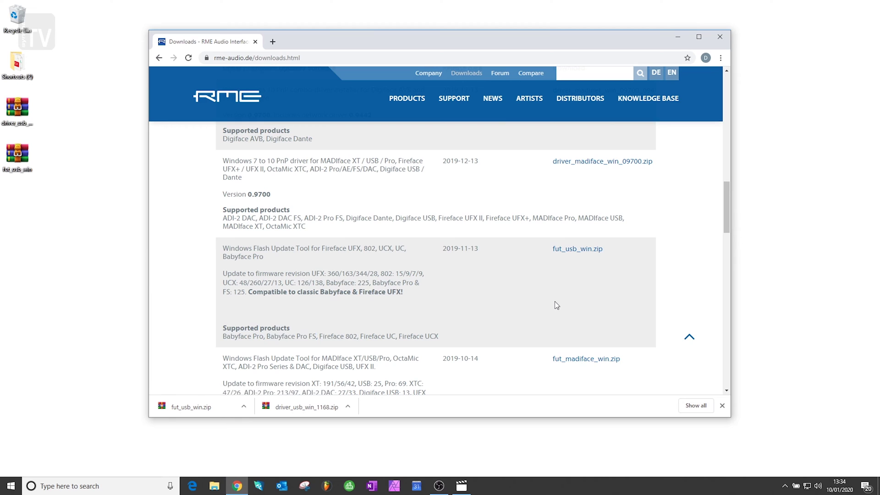
pyautogui.click(720, 36)
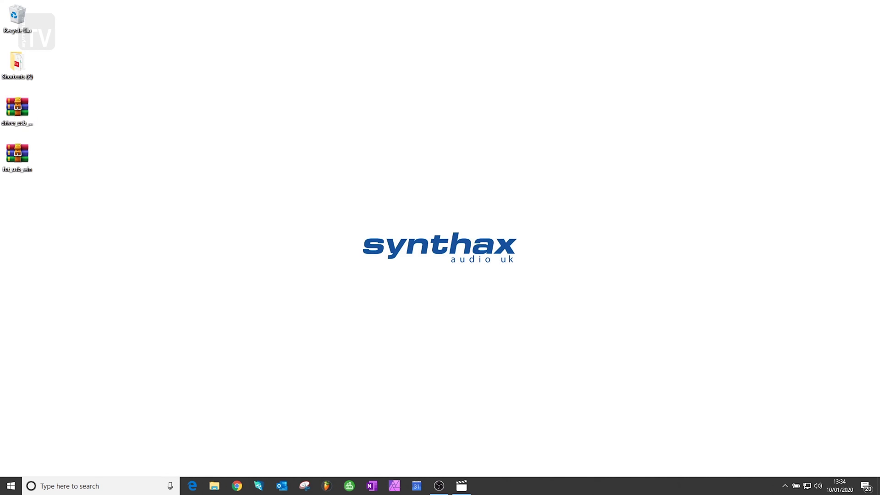
# - Extract driver_usb_win_1168.zip into a desktop folder with WinRAR
pyautogui.rightClick(26, 101)
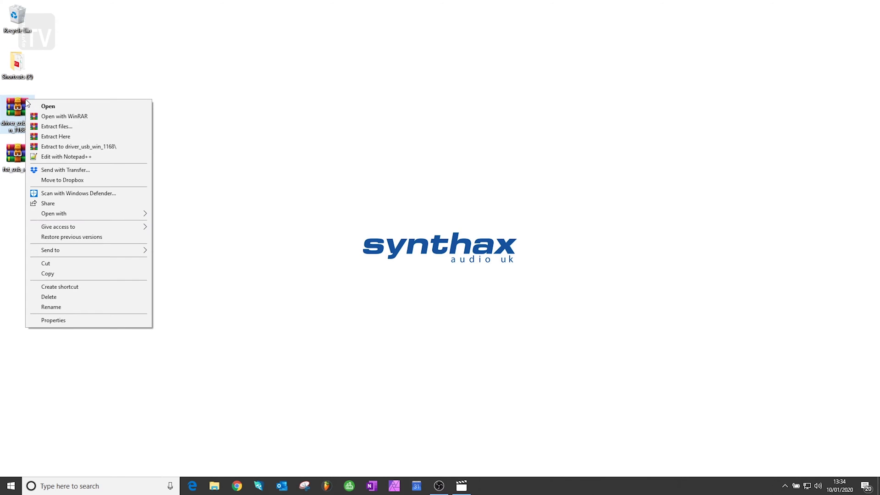
pyautogui.click(59, 127)
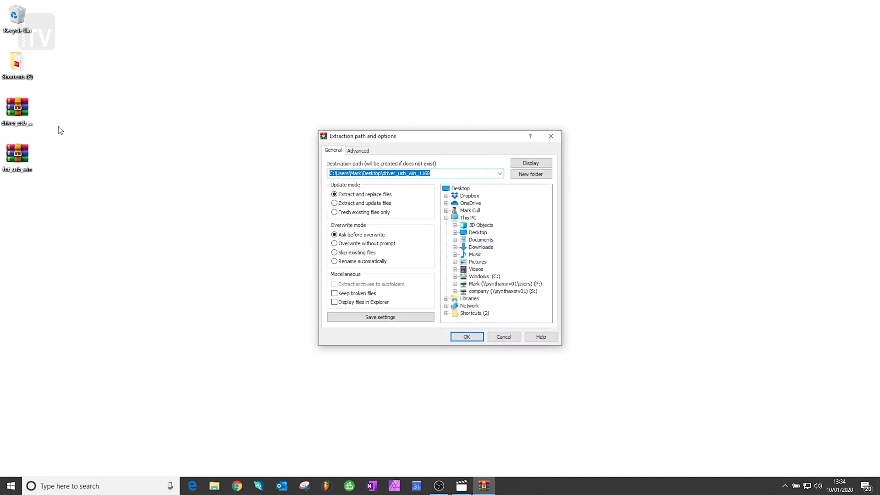
pyautogui.click(468, 336)
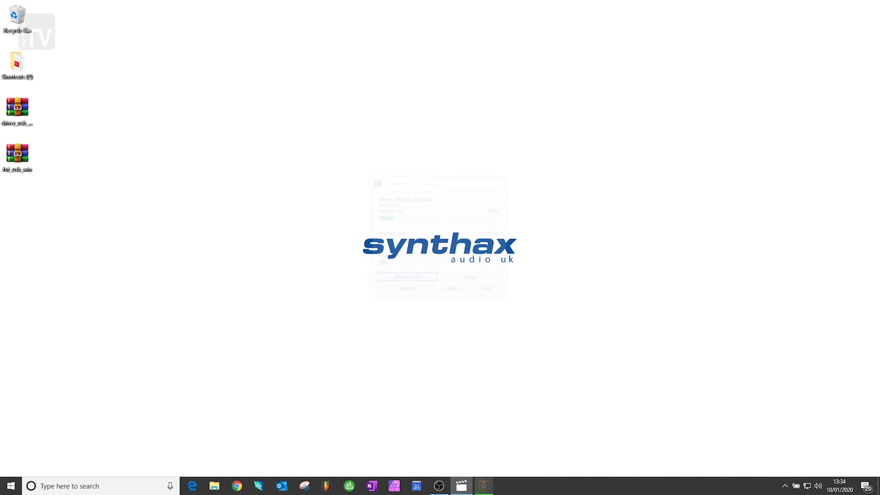
# - Extract the fut_usb_win flash tool archive into its own desktop folder
pyautogui.rightClick(13, 150)
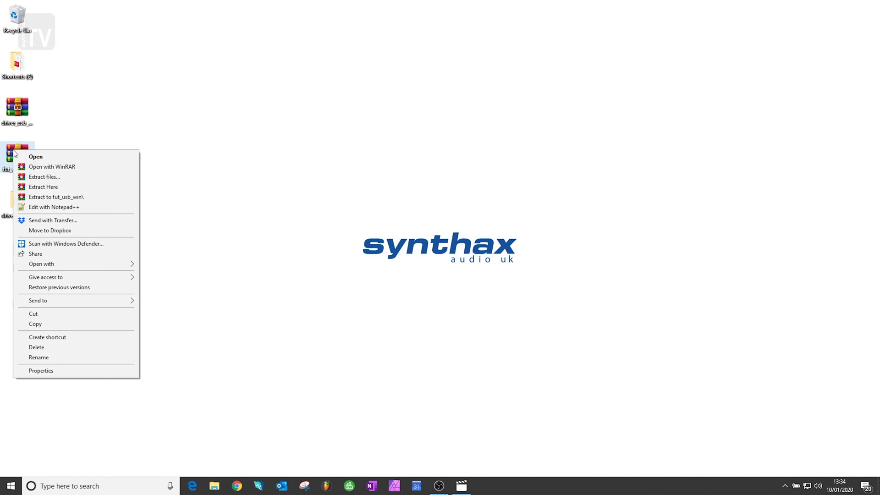
pyautogui.click(56, 175)
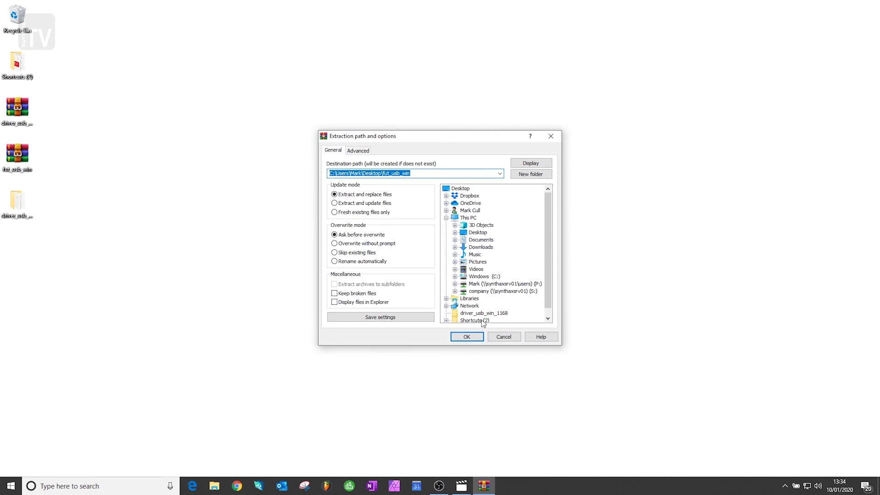
pyautogui.click(467, 339)
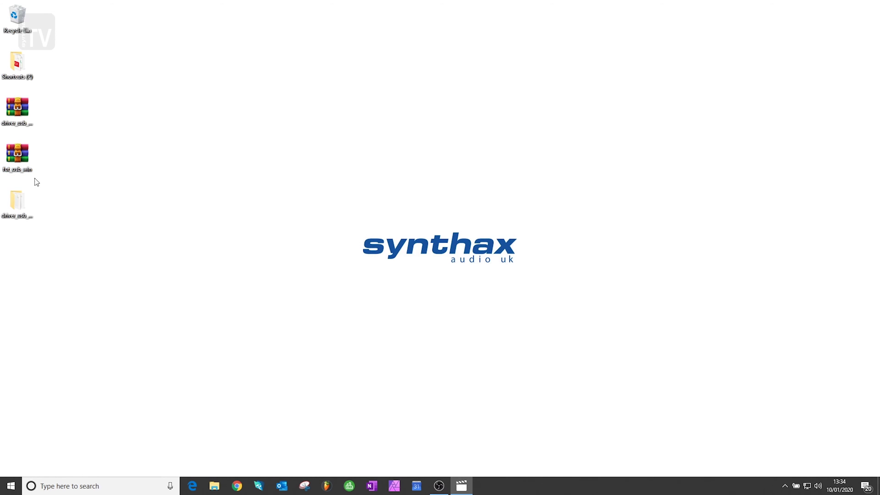
# - Run rmeinstaller from driver_usb_win_1168, accepting the EULA and finishing the installation
pyautogui.doubleClick(27, 202)
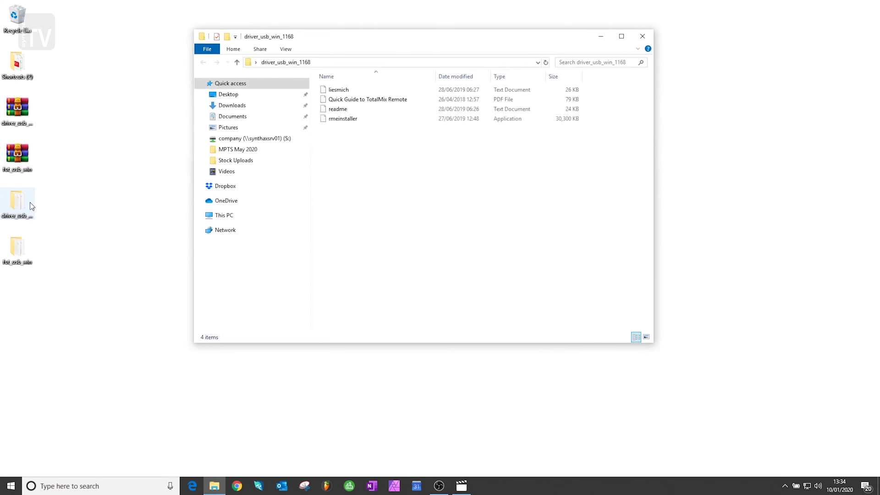
pyautogui.doubleClick(348, 118)
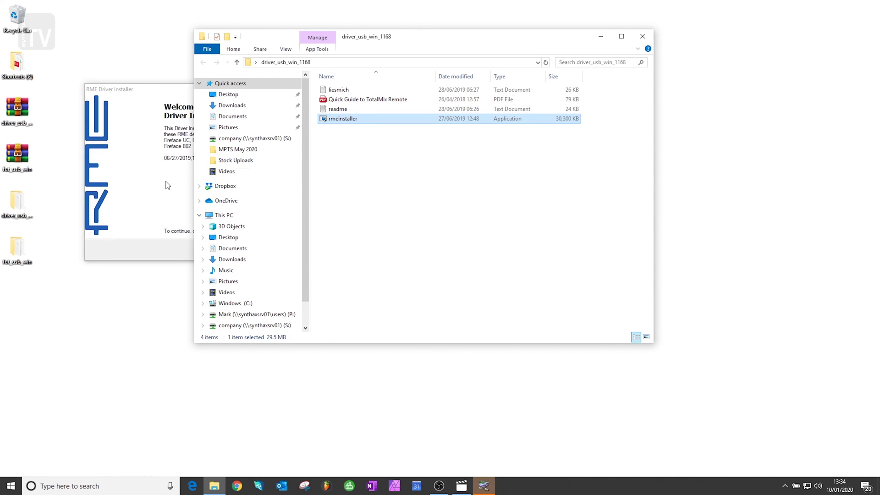
pyautogui.click(251, 250)
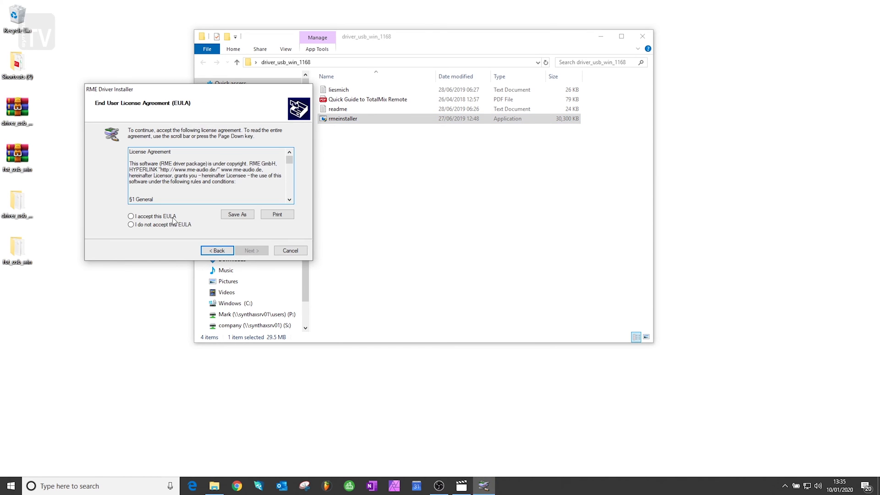
pyautogui.click(251, 251)
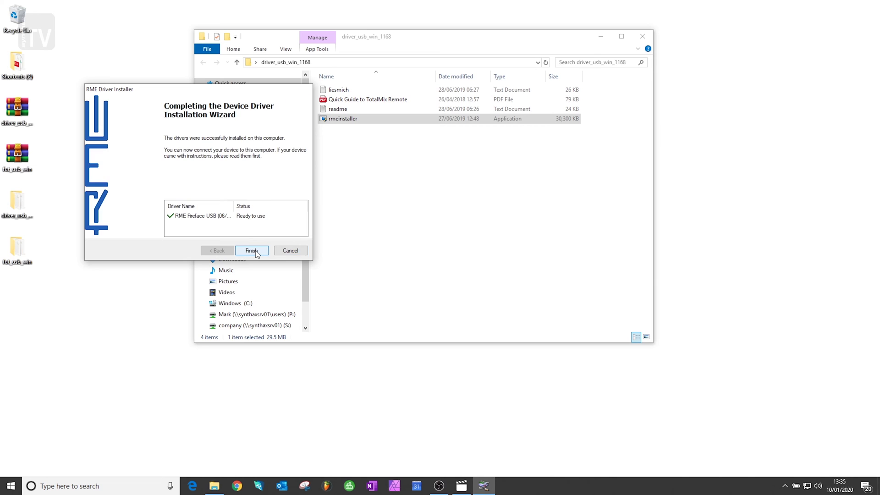
pyautogui.click(255, 250)
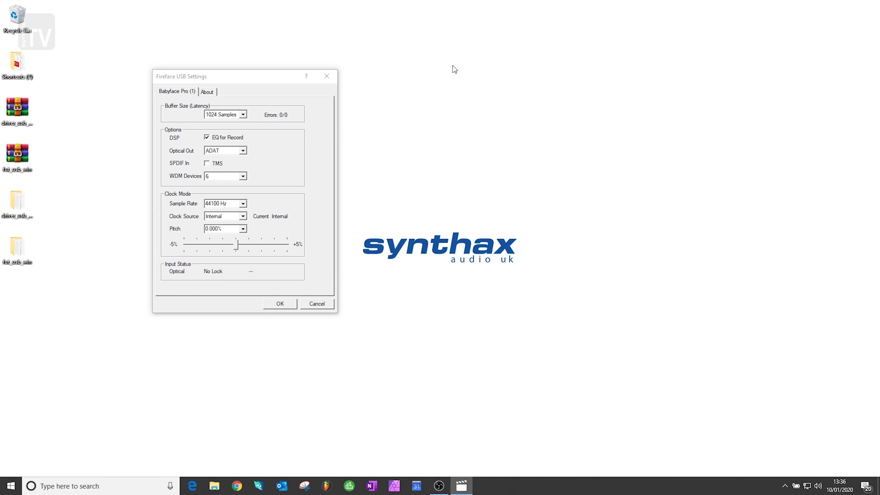
pyautogui.click(242, 115)
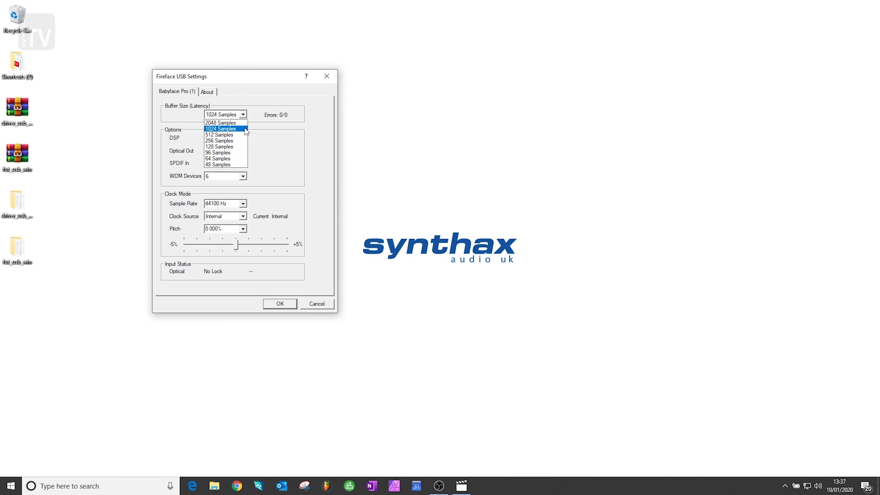
pyautogui.click(251, 104)
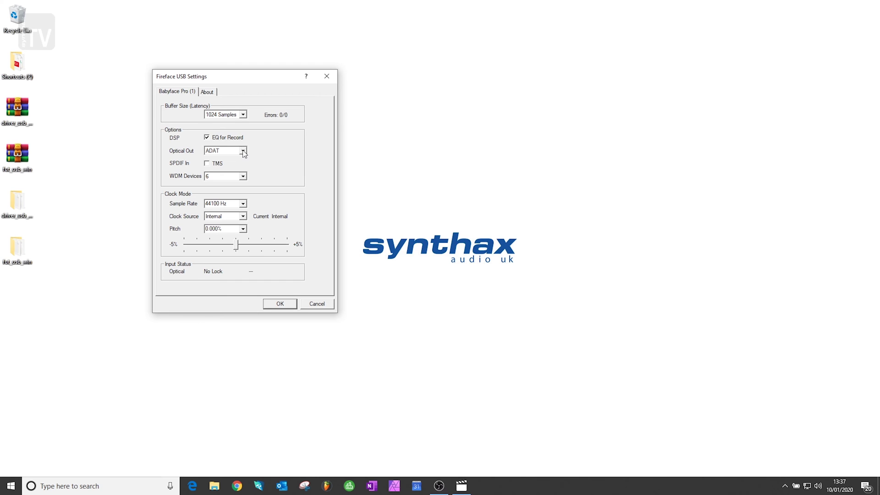
pyautogui.click(243, 151)
pyautogui.click(246, 178)
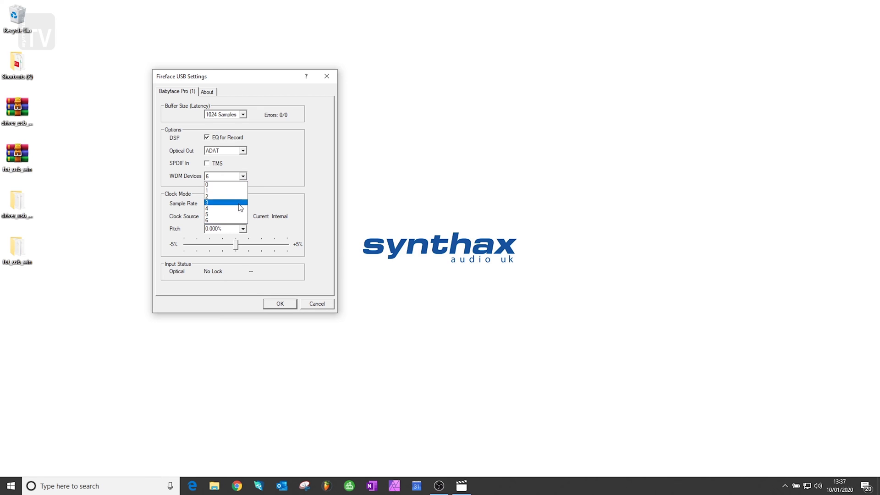
pyautogui.click(237, 221)
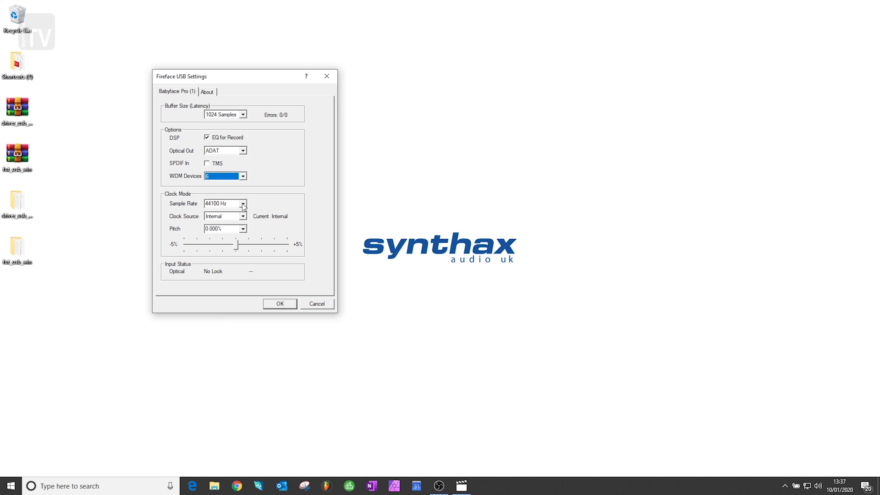
pyautogui.click(243, 204)
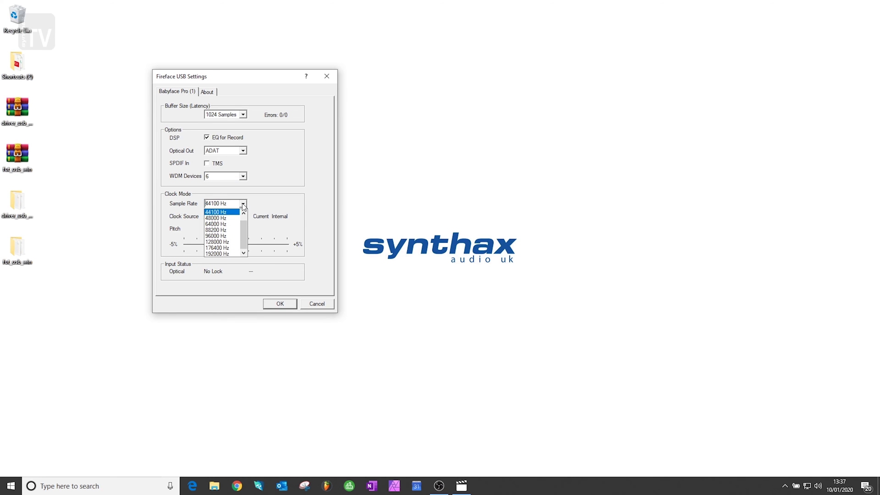
pyautogui.click(217, 214)
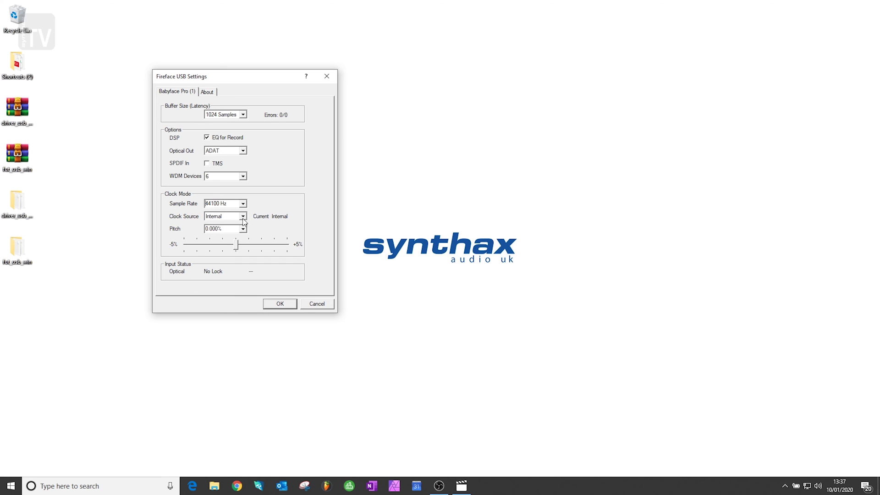
pyautogui.click(243, 219)
pyautogui.click(232, 231)
pyautogui.click(246, 230)
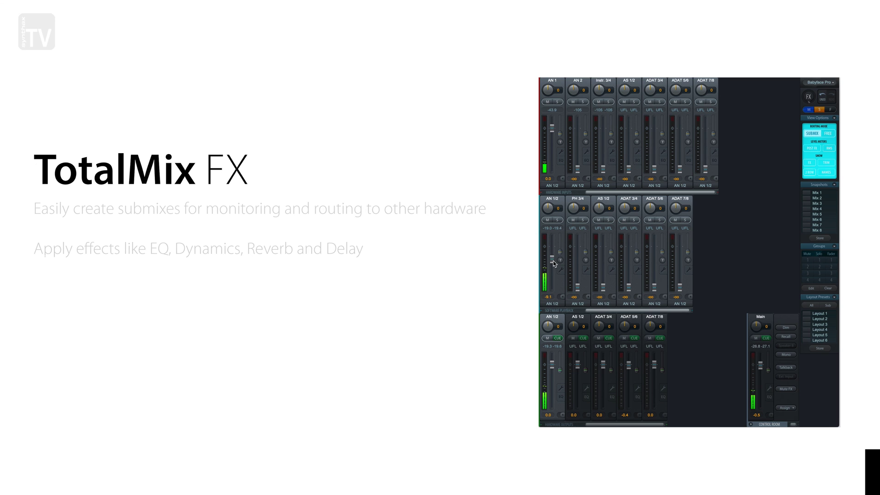
# - Drag the Software Playback AN 1/2 fader down to -10.4
pyautogui.moveTo(552, 245); pyautogui.dragTo(552, 260)
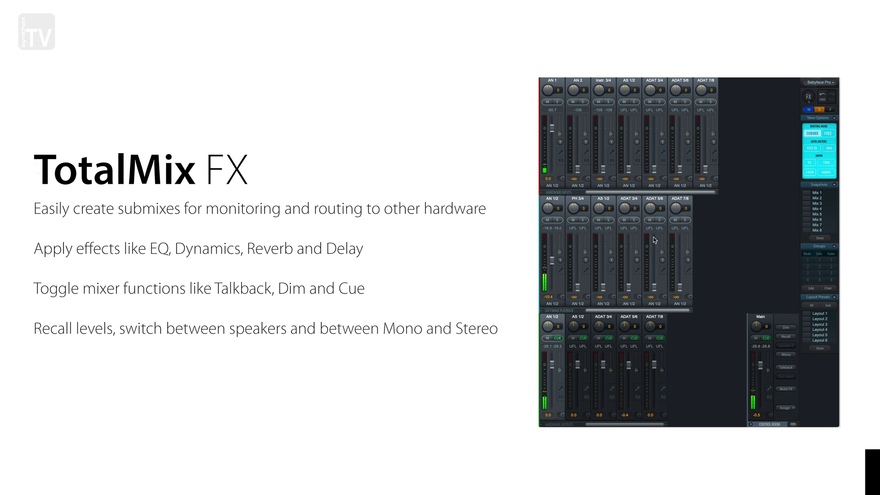